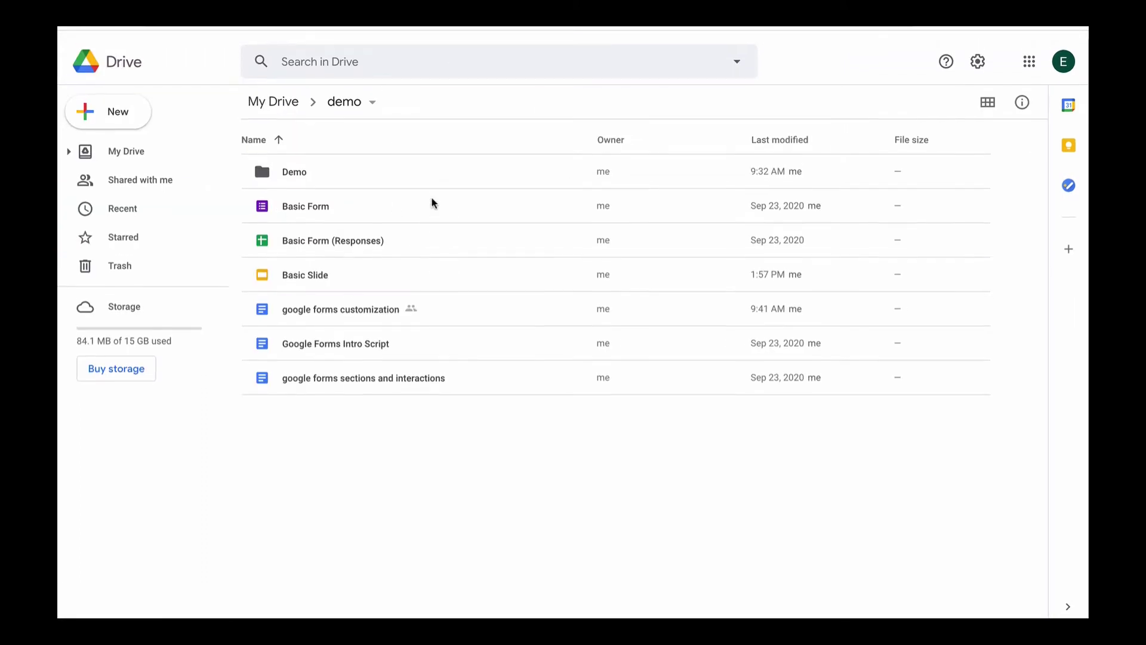
Step: Select the Demo folder and sort the files by Name in descending order
scroll(434, 203, "down", 1)
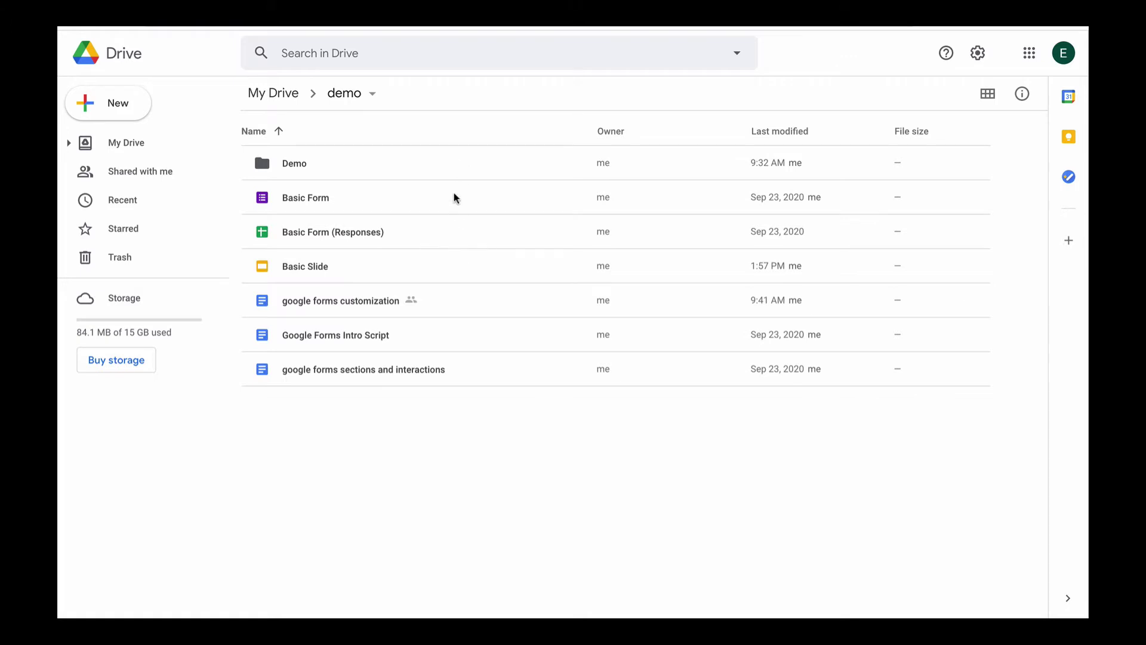
left_click(448, 169)
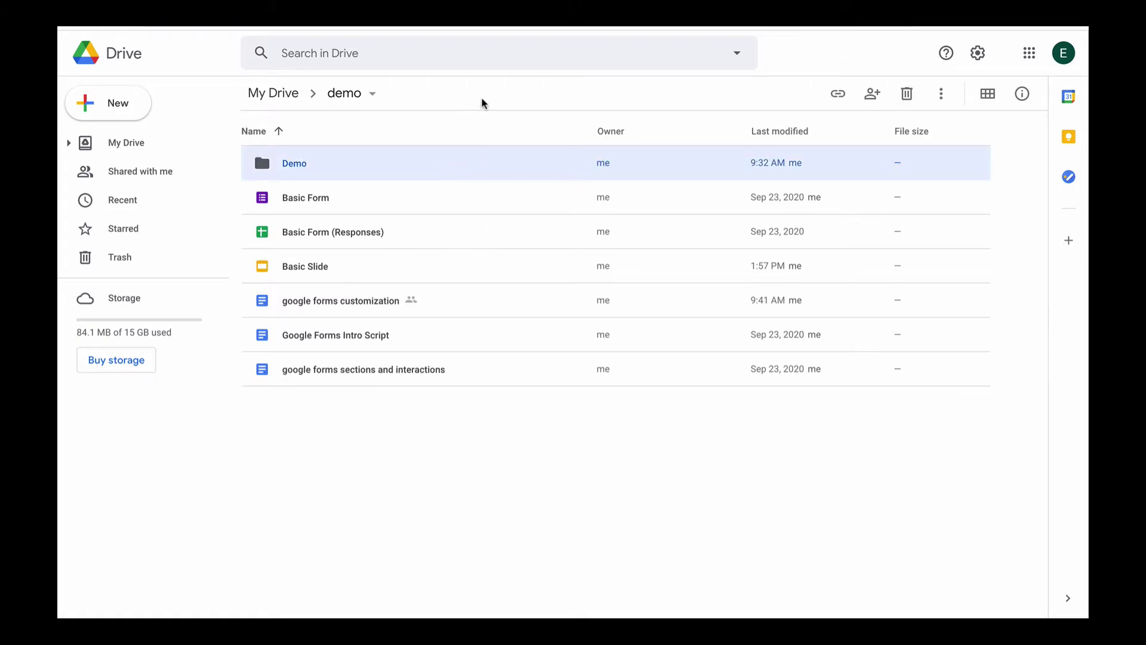
left_click(475, 131)
left_click(490, 165)
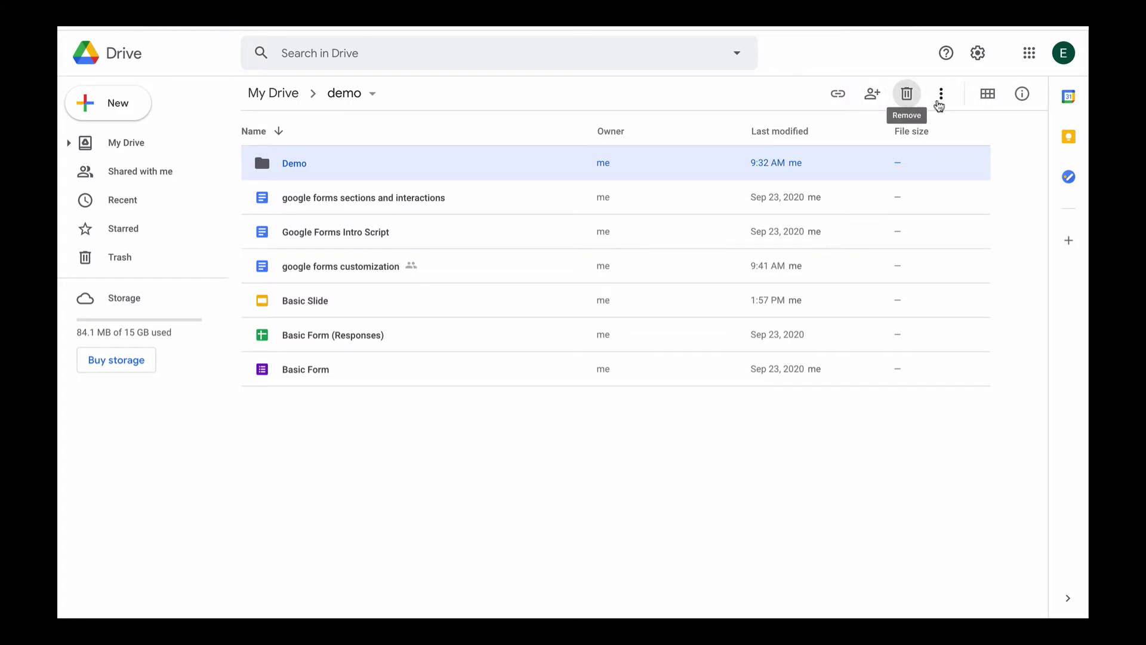
left_click(942, 96)
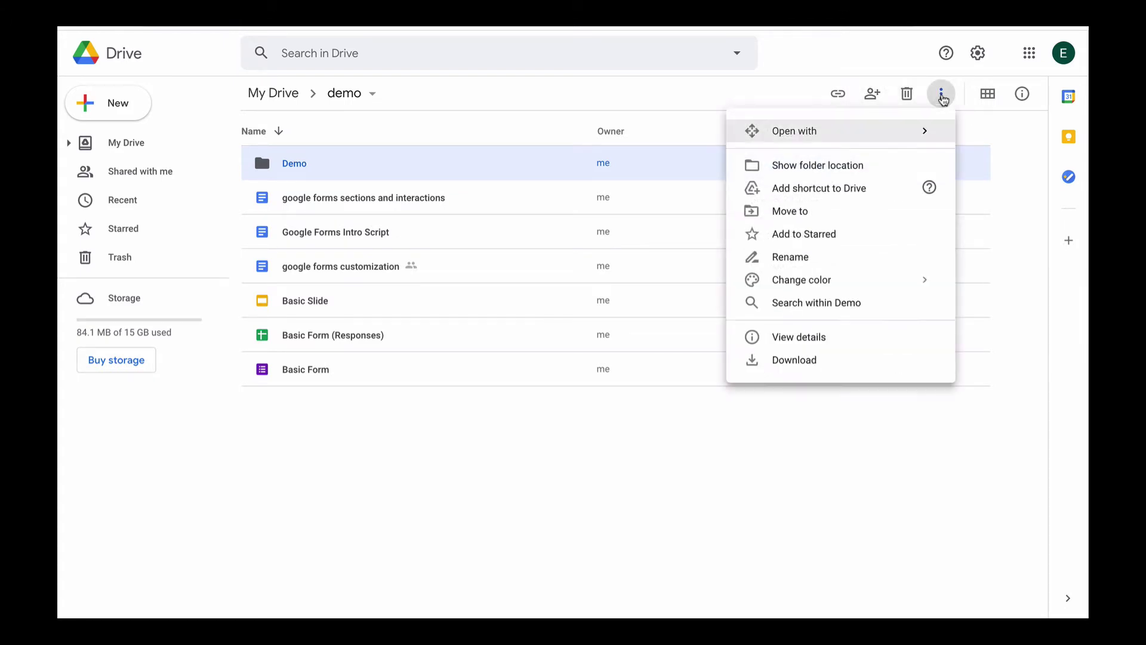
left_click(941, 96)
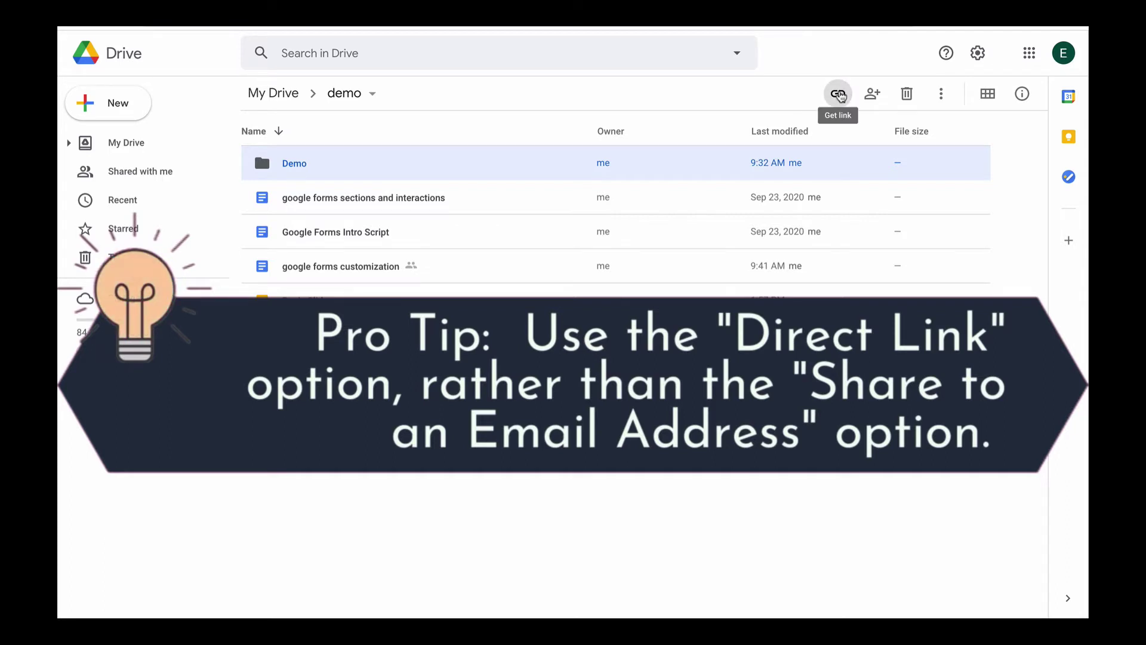
Step: View the Demo folder's shareable link through its Get link option, then close it with Done
right_click(467, 174)
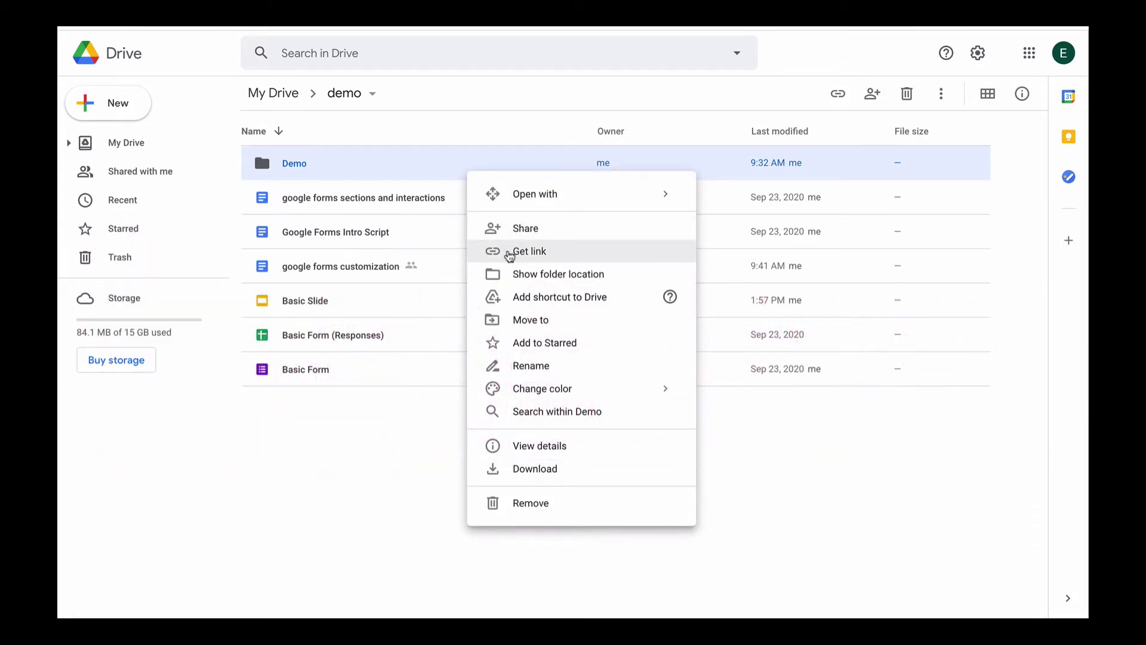
left_click(509, 255)
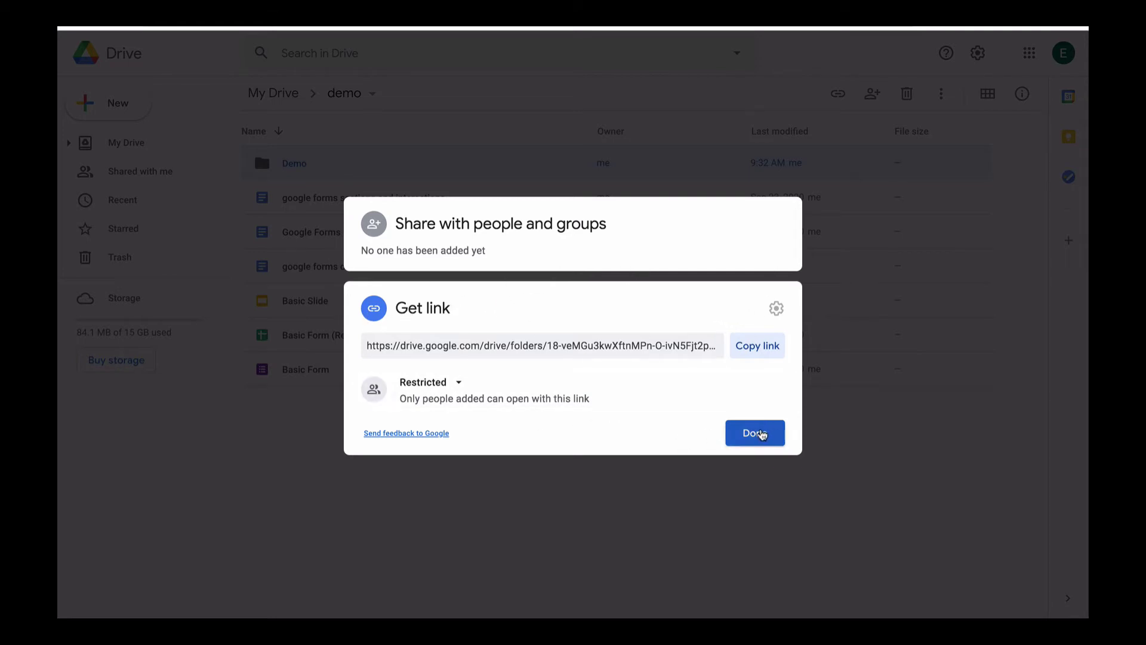
left_click(761, 435)
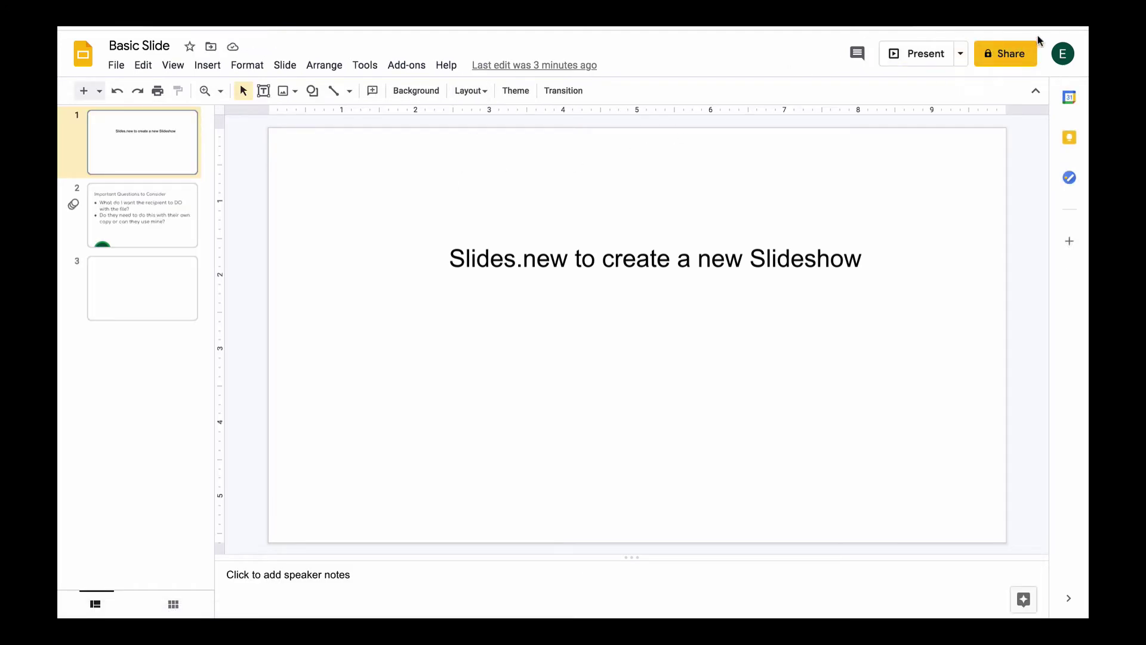
Step: Open Basic Slide's Share dialog and expand the Get link section
left_click(1000, 54)
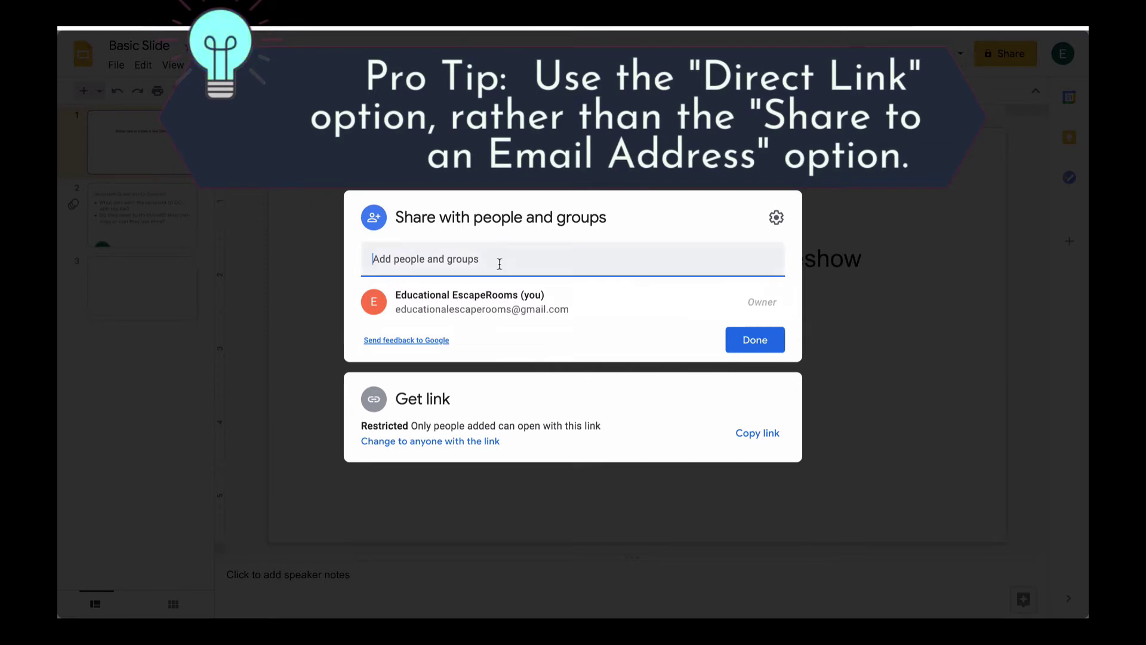
left_click(507, 398)
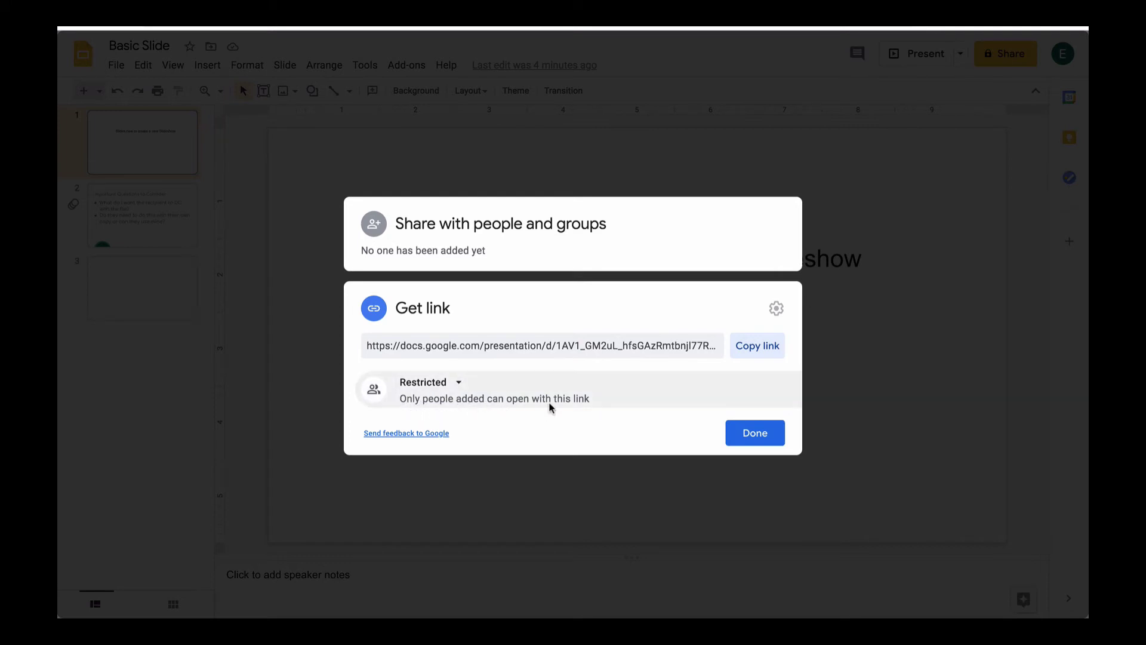
Step: Change general access from Restricted to 'Anyone with the link' and review the Viewer role
left_click(459, 385)
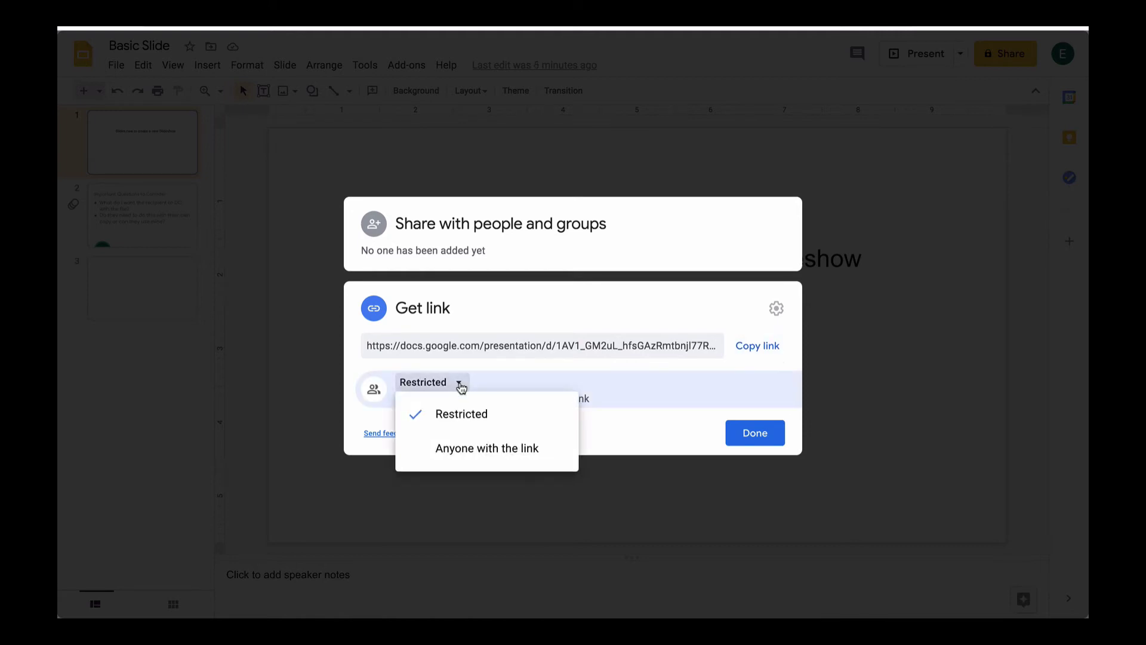
left_click(462, 454)
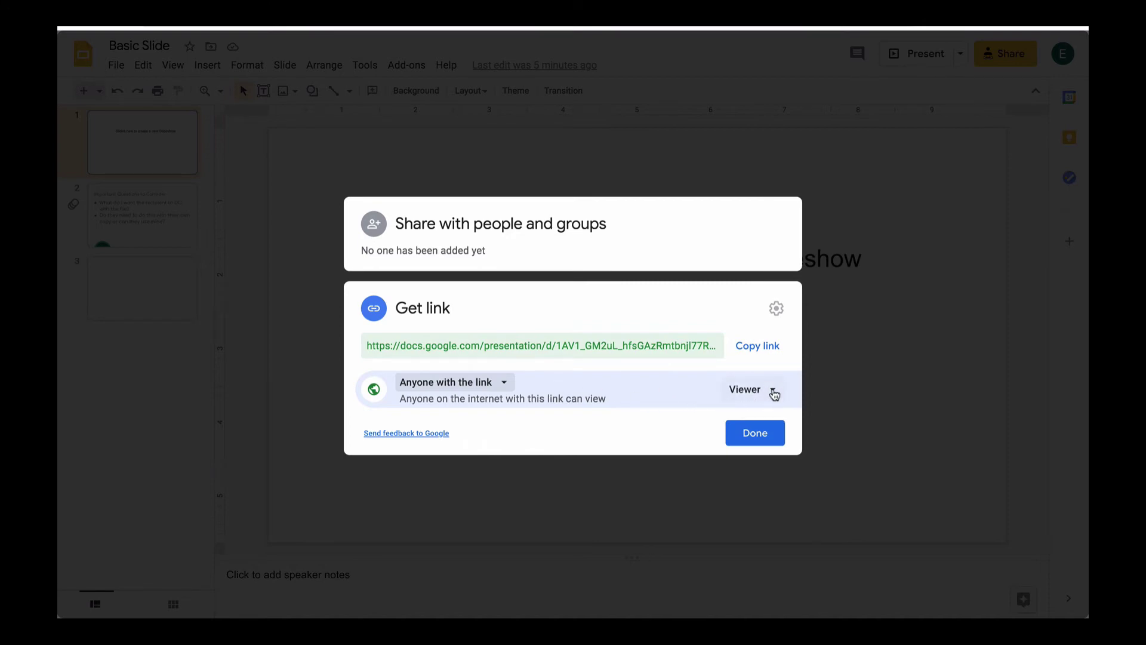
left_click(774, 393)
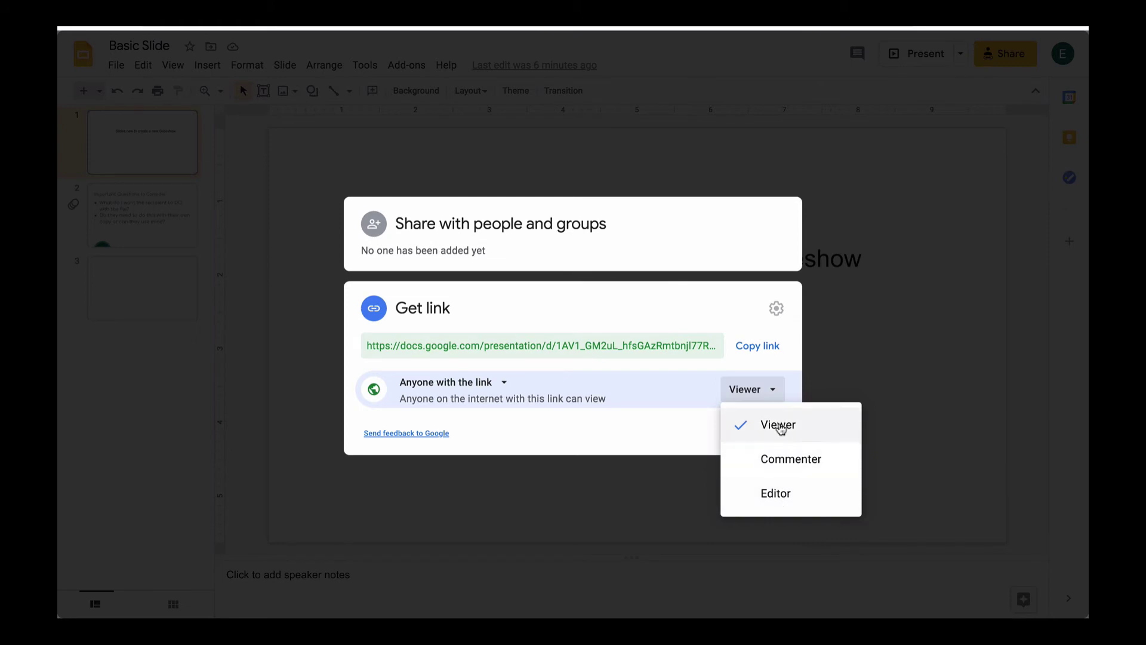
Step: Keep the Viewer role and copy the presentation's link, both with Copy link and from the URL field
left_click(642, 437)
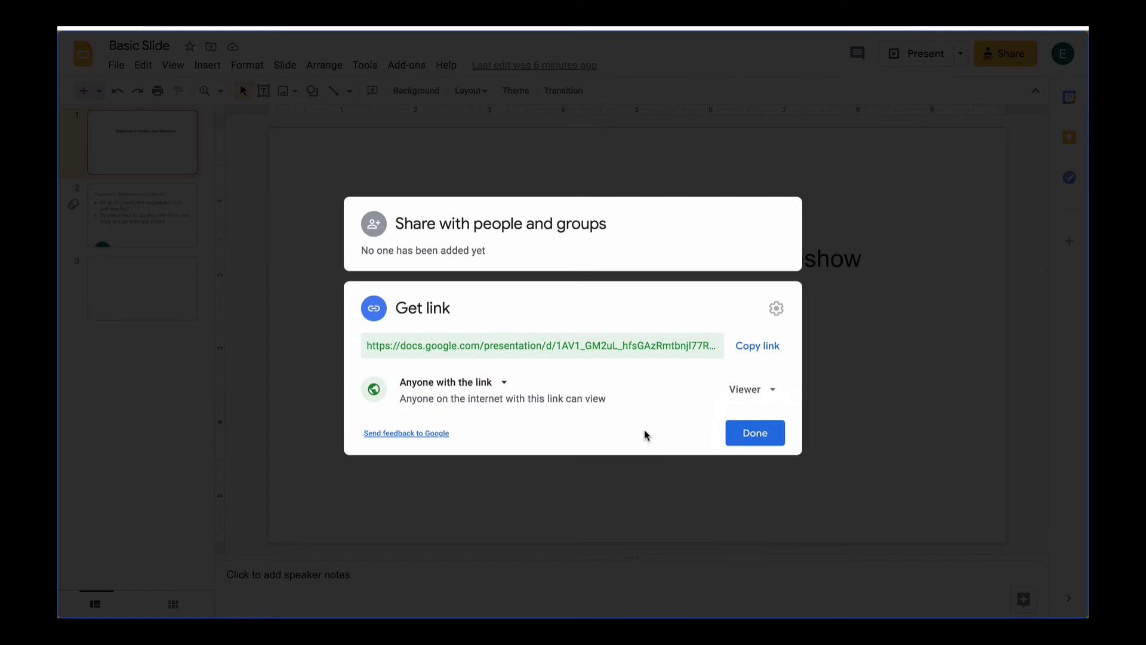
left_click(756, 347)
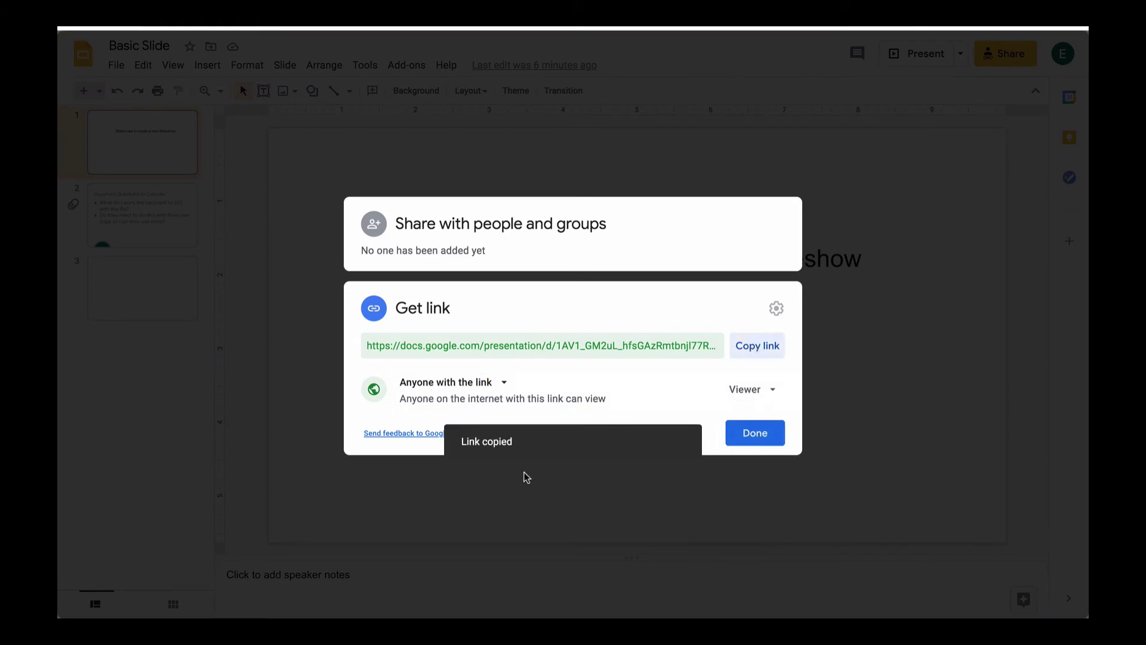
left_click(513, 347)
right_click(512, 347)
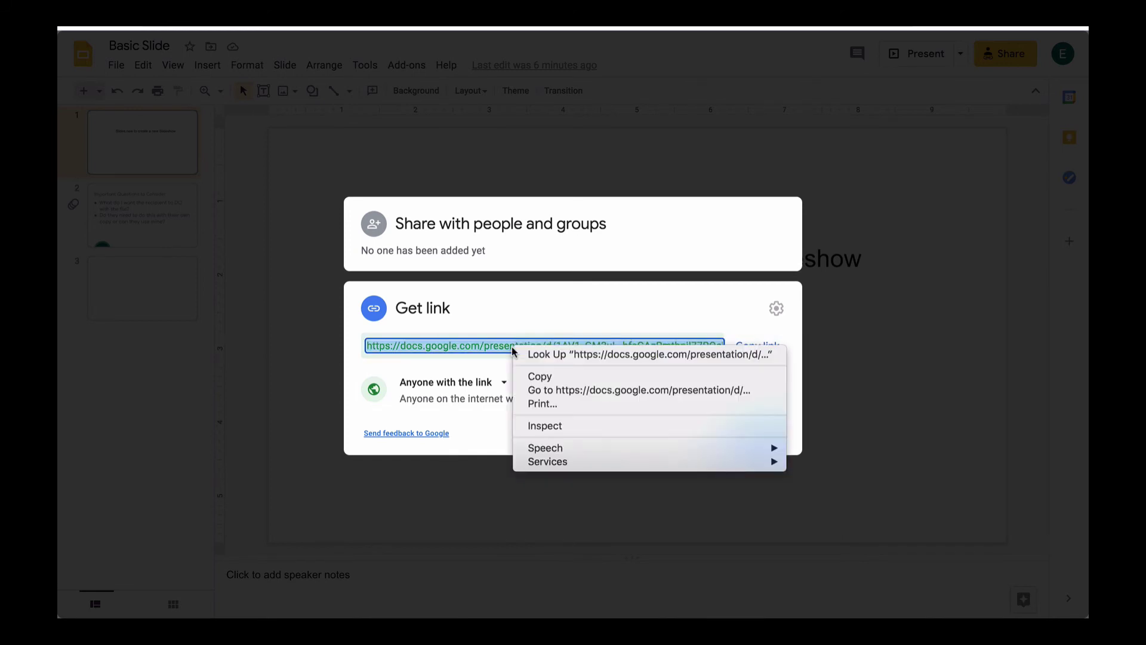
left_click(528, 377)
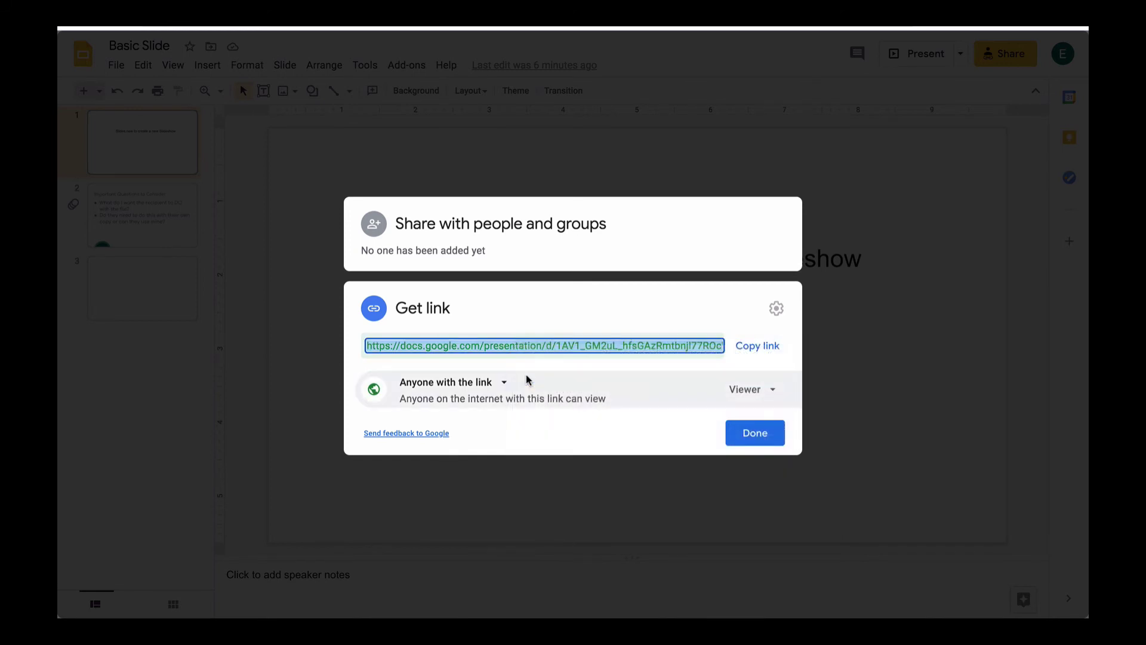
left_click(747, 351)
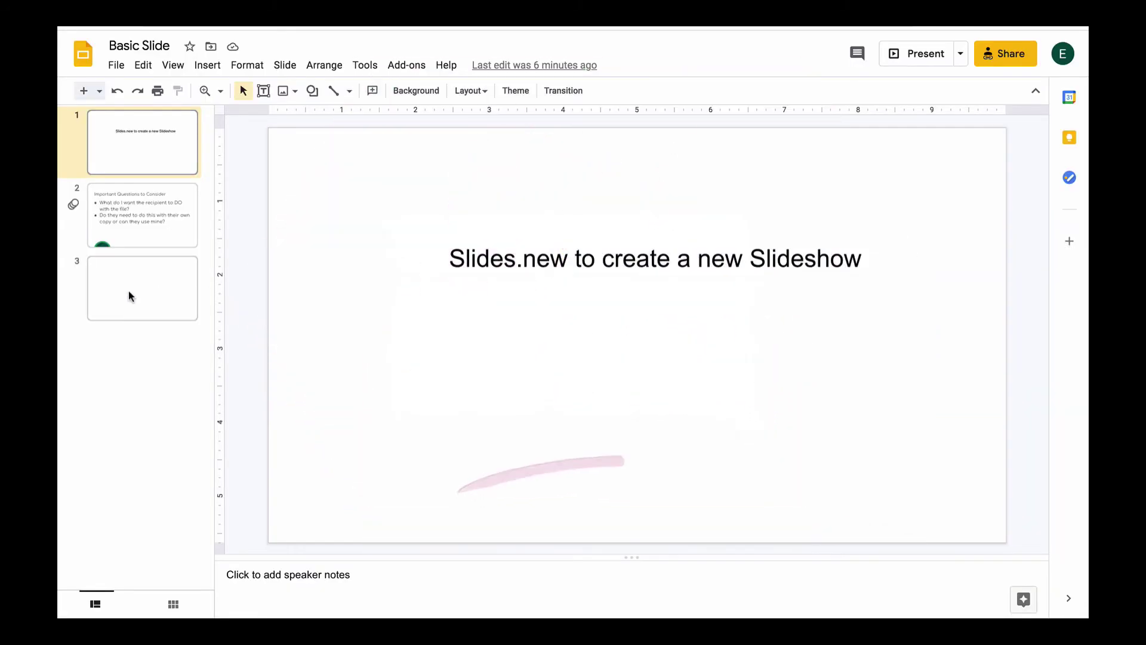
Step: Paste the presentation's sharing link into slide 3's body text and reopen the Share dialog
left_click(129, 292)
left_click(320, 242)
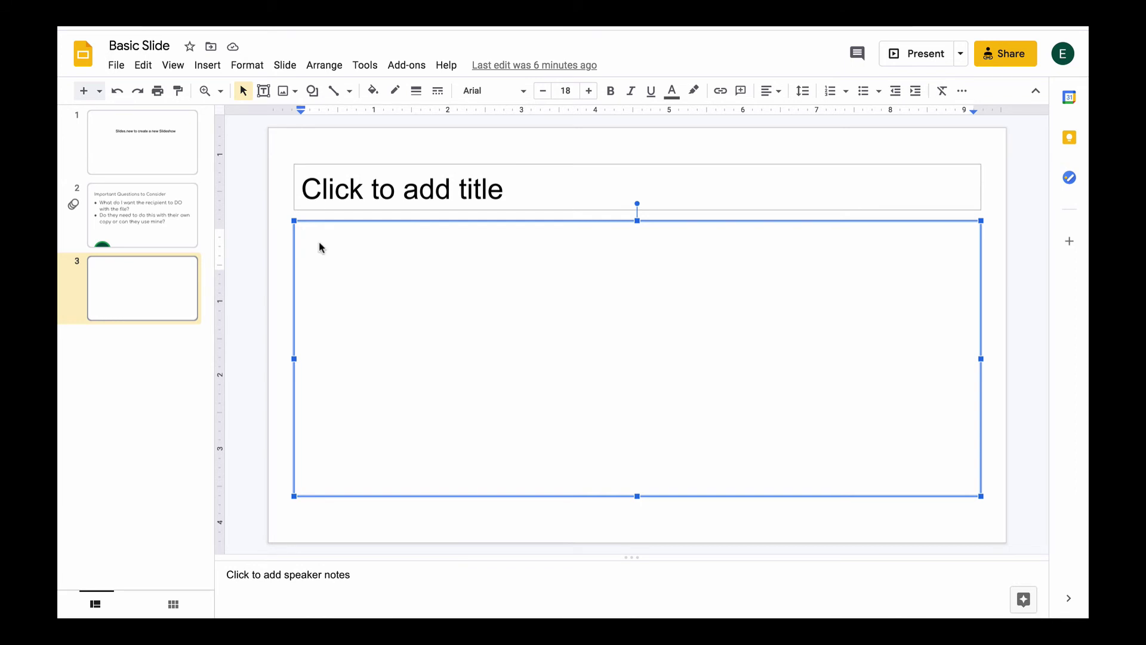
right_click(320, 242)
left_click(332, 299)
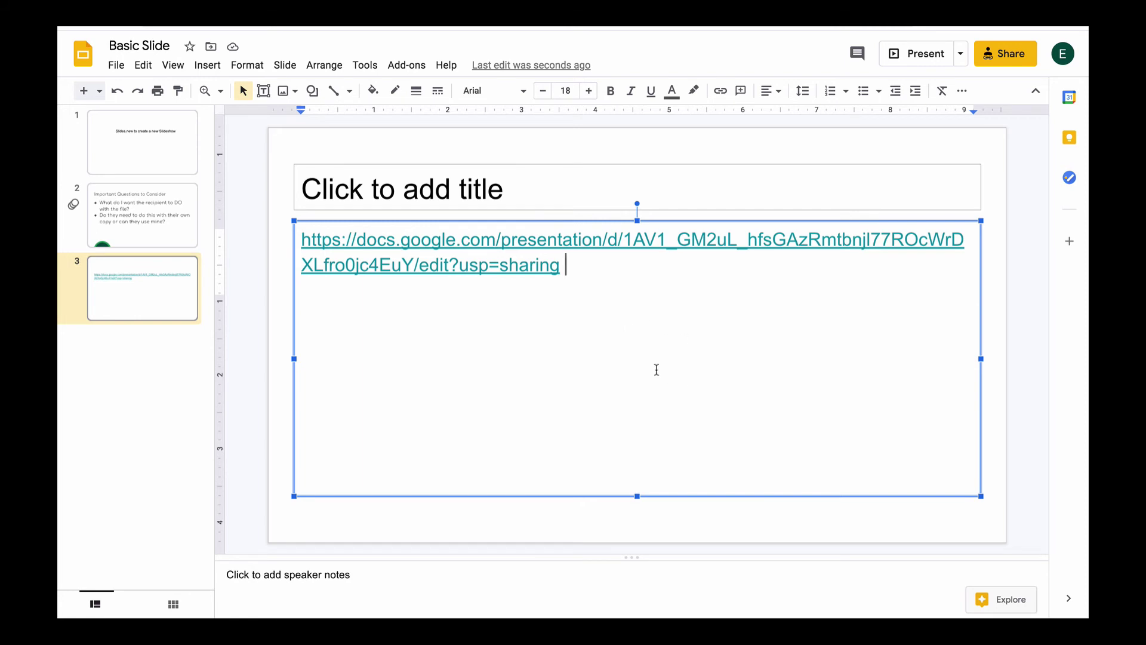
left_click(1008, 58)
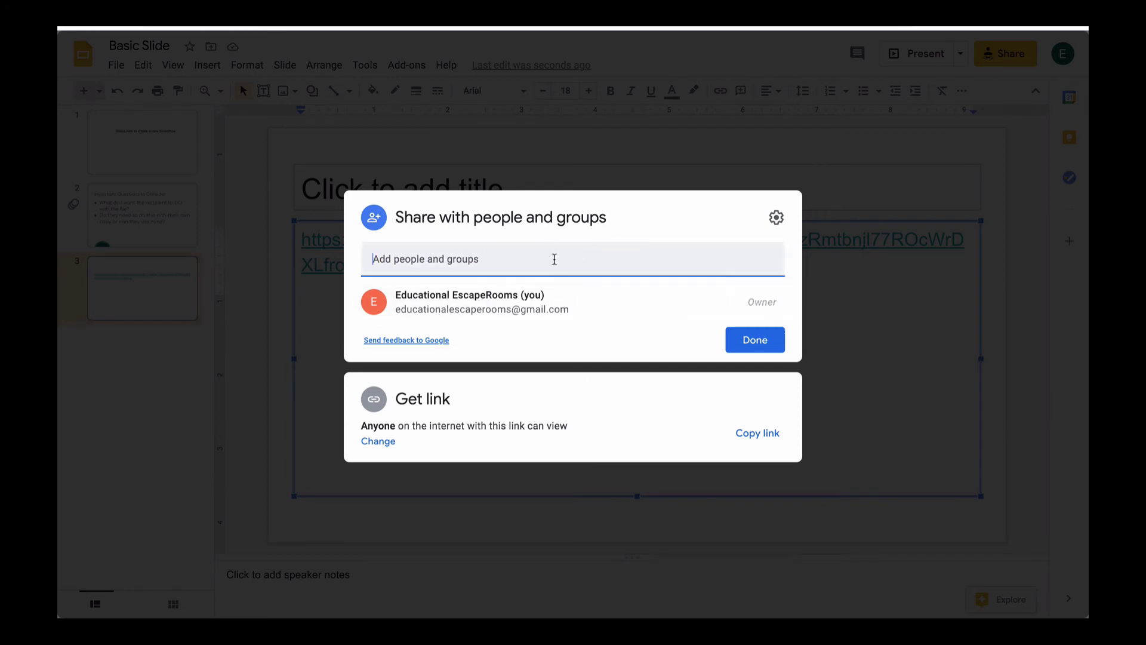
Step: Expand Get link and toggle general access to Restricted, then back to 'Anyone with the link'
left_click(572, 402)
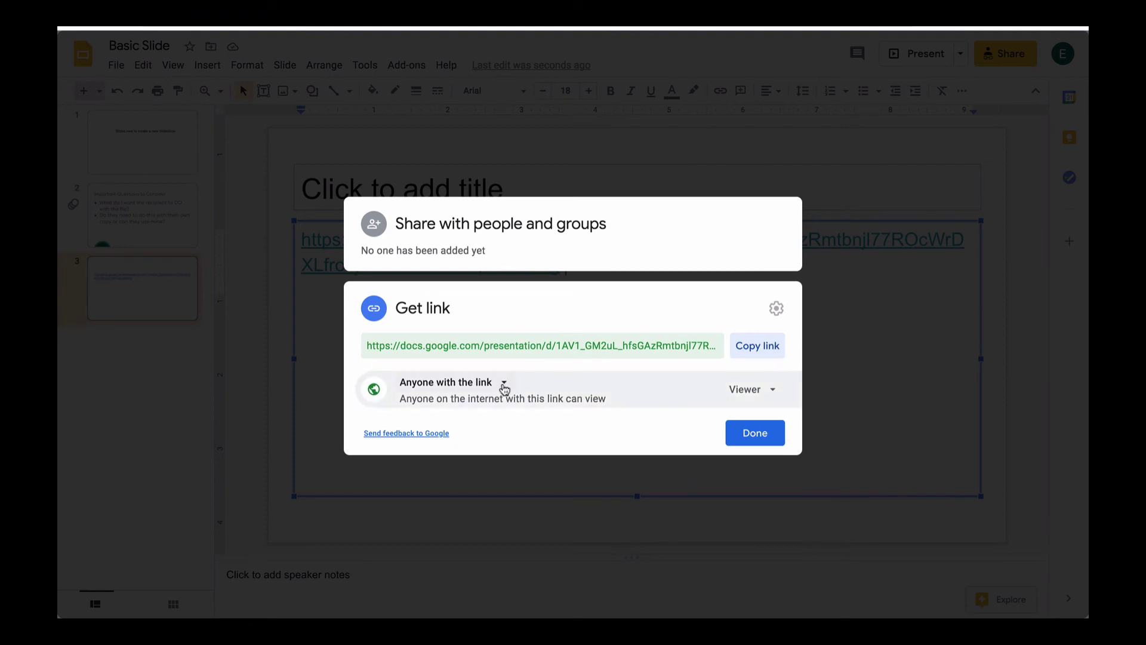
left_click(504, 385)
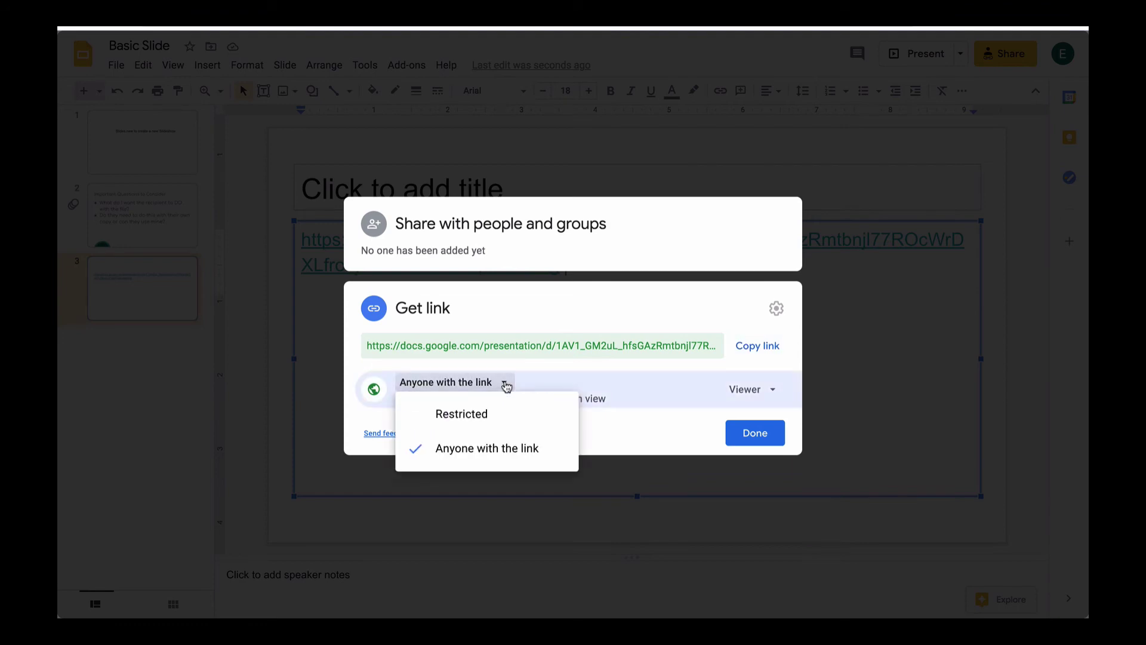
left_click(488, 420)
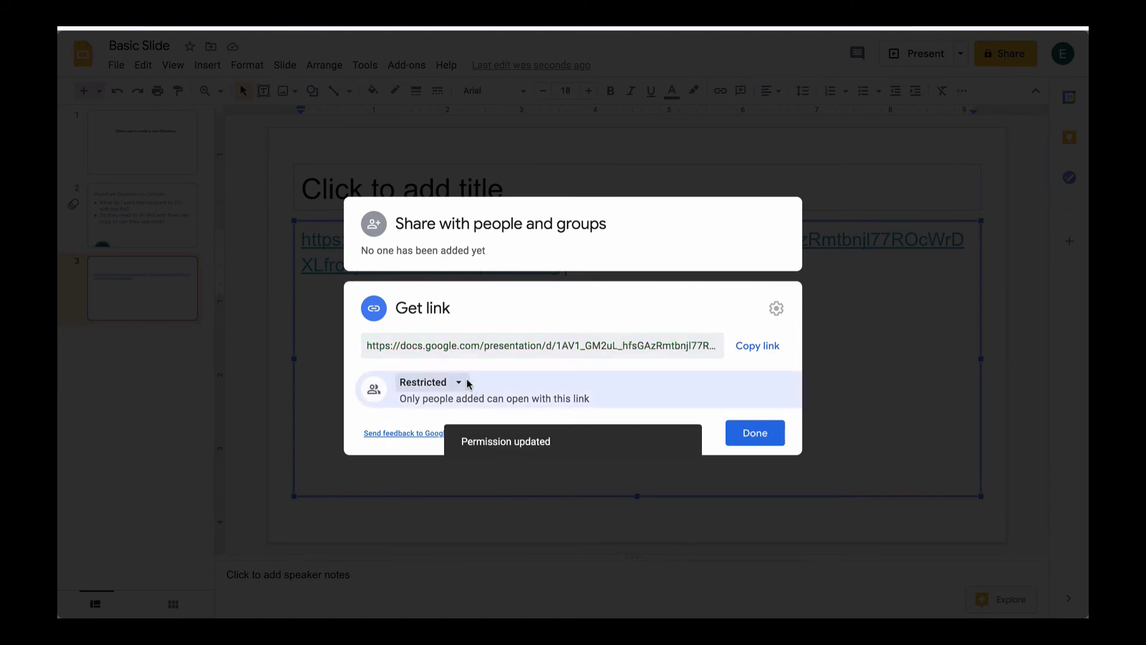
left_click(463, 385)
left_click(456, 447)
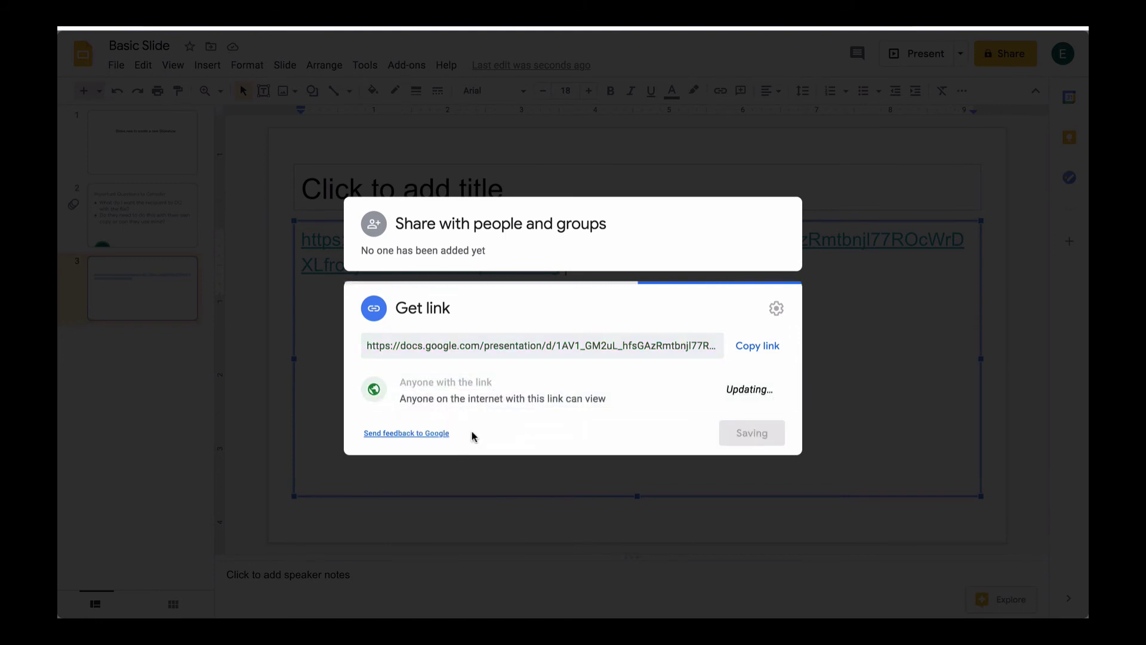
Step: Copy the Viewer link, confirm 'Anyone with the link' access, copy it again, and close the dialog
left_click(505, 385)
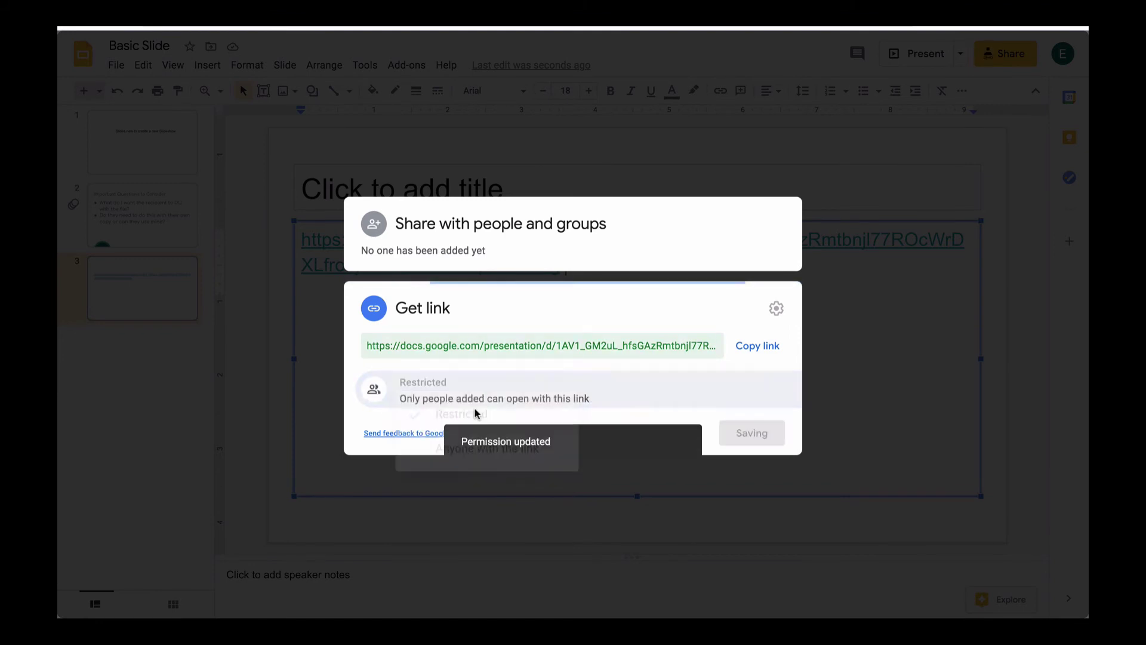
left_click(761, 357)
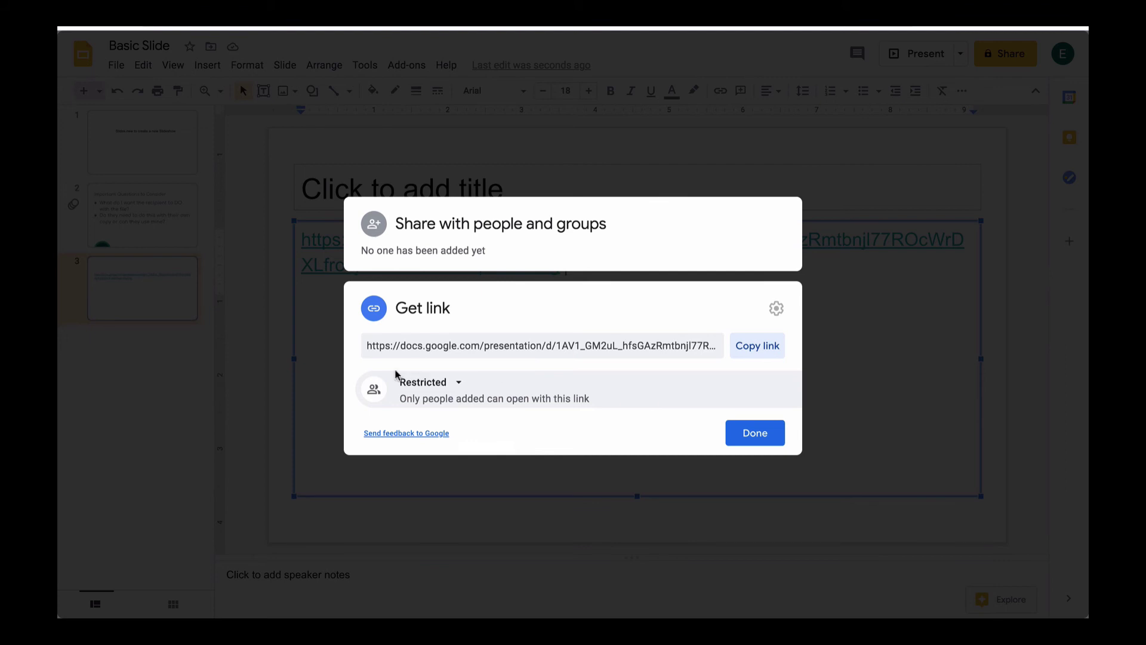
left_click(458, 384)
left_click(456, 449)
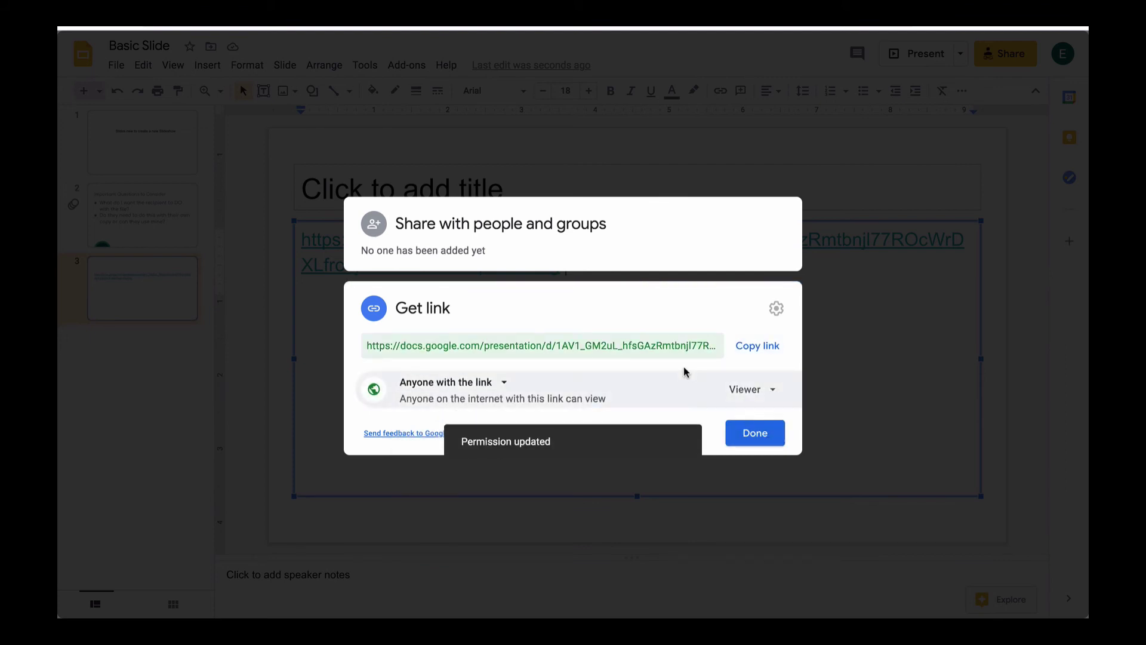
left_click(755, 352)
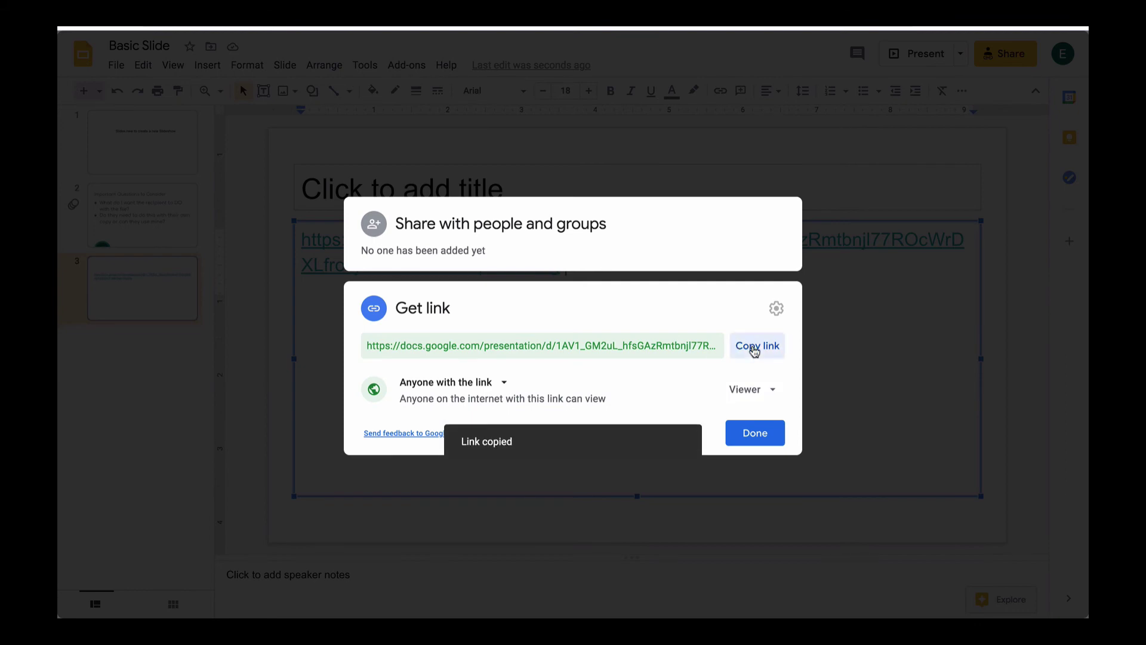
key("Escape")
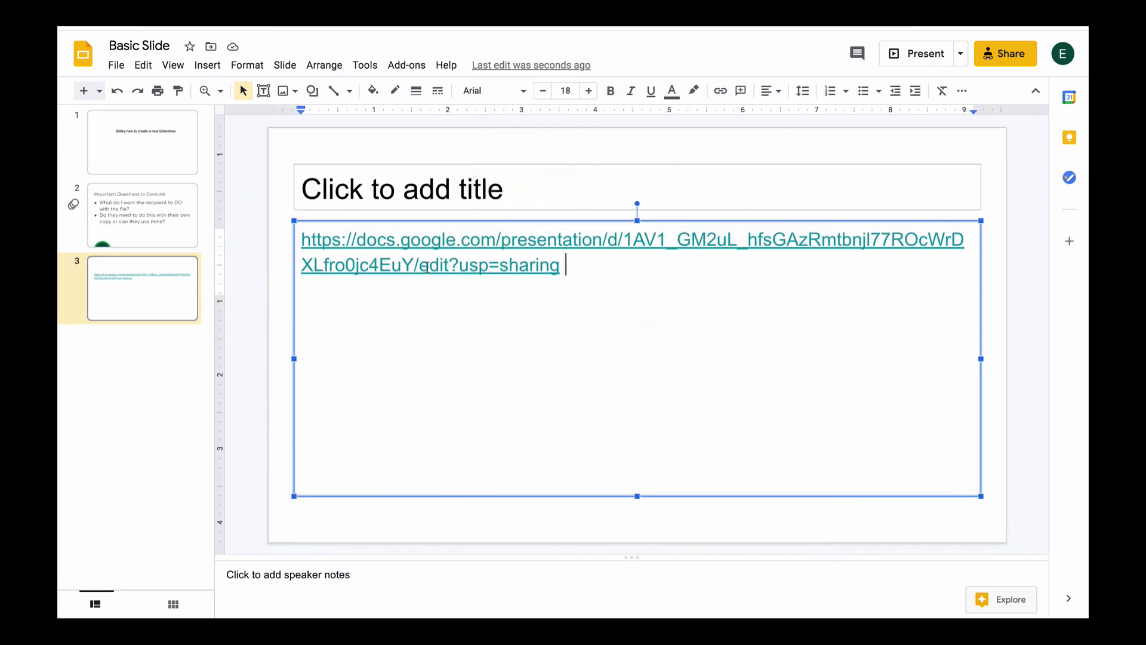
Step: Highlight the edit?usp=sharing ending of slide 3's link and dismiss the link preview card
left_click_drag(421, 270, 560, 269)
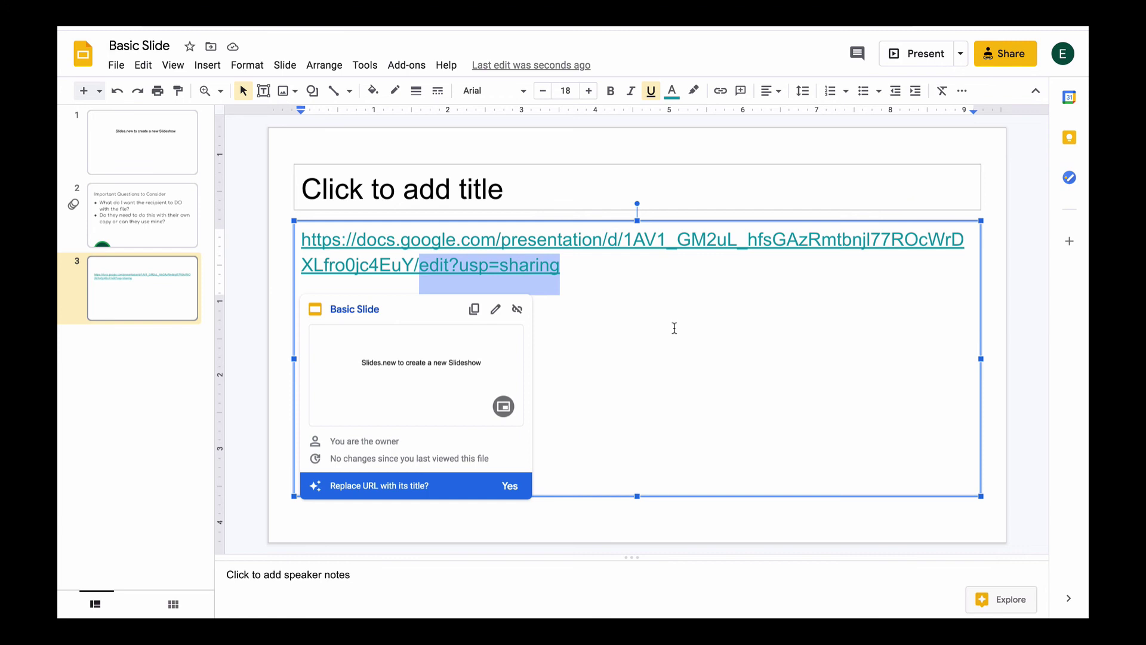
left_click(733, 345)
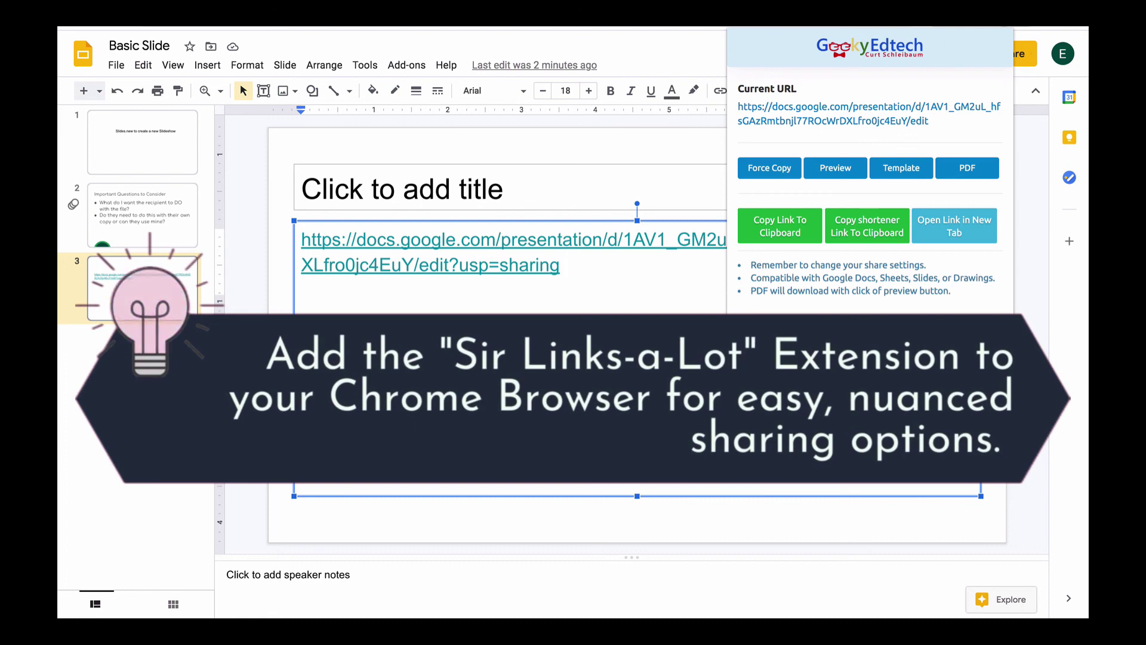
Step: Cycle the Sir Links-a-Lot link through Force Copy, Preview, Template and PDF versions, then close the panel
left_click(773, 171)
left_click(828, 174)
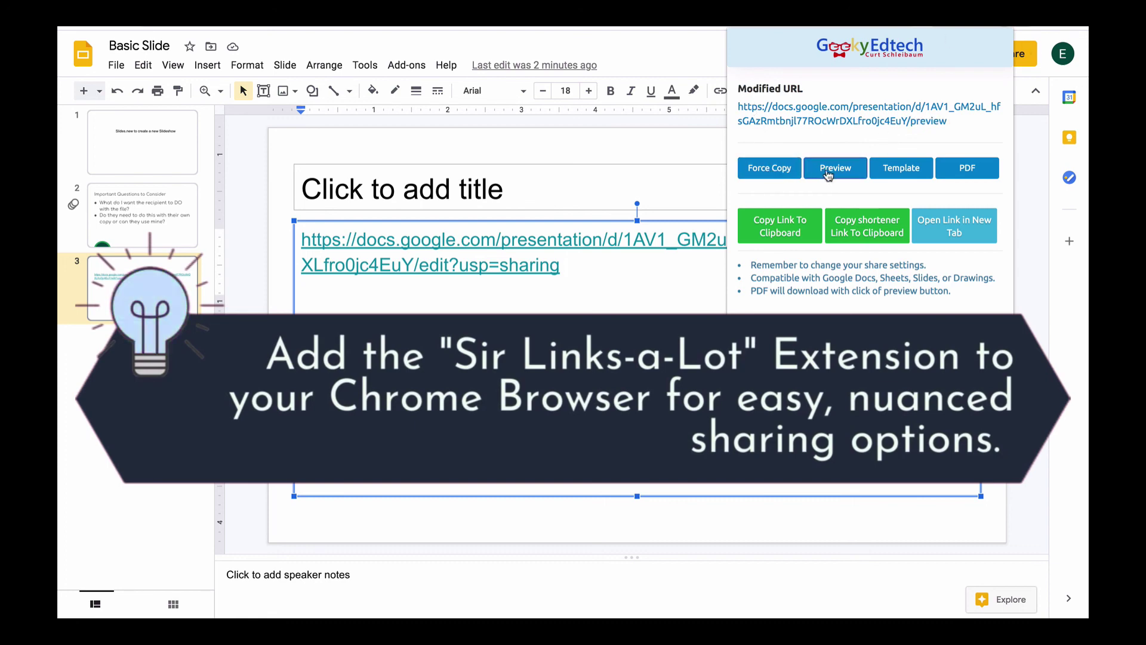
left_click(900, 170)
left_click(978, 172)
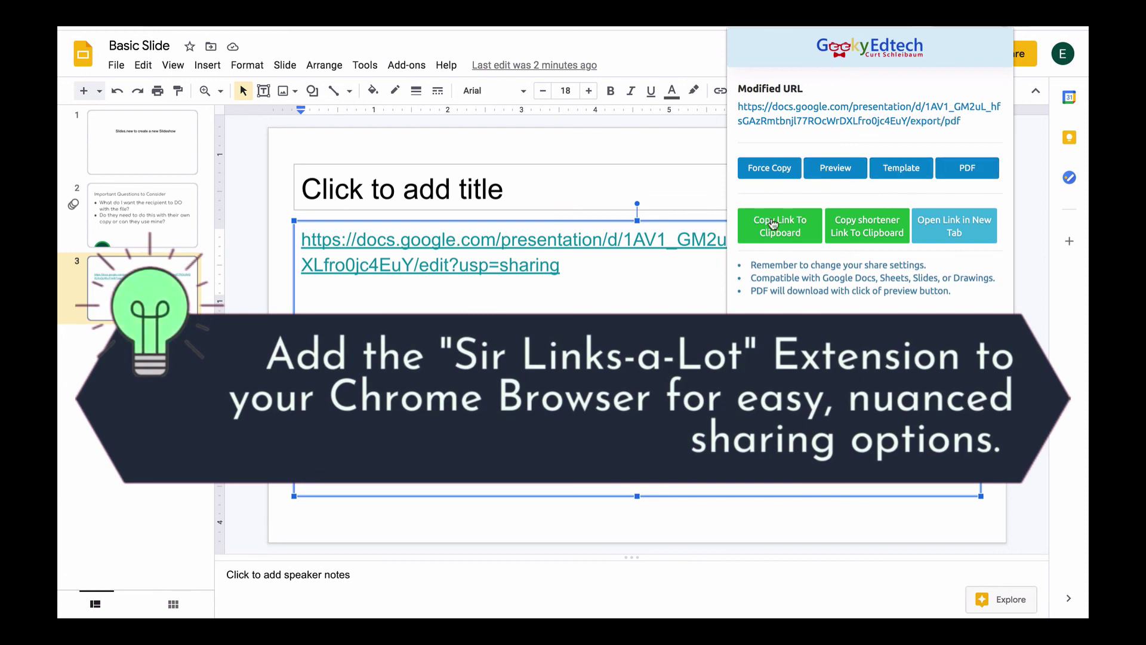
left_click(680, 332)
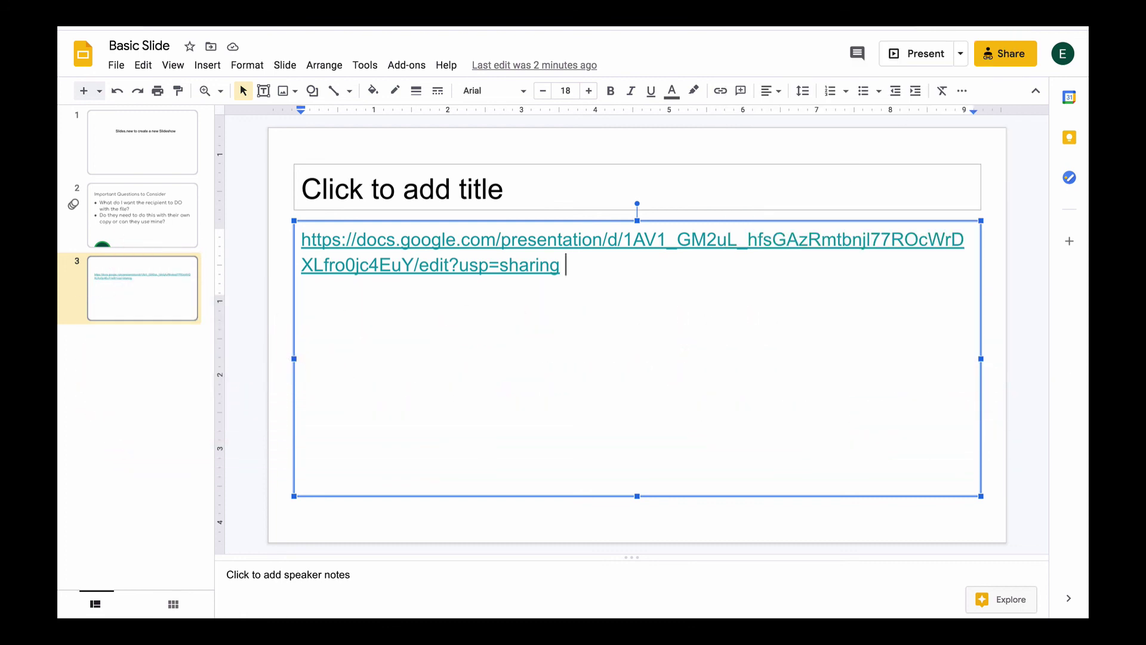
Step: Open a new tab and search the web for chrome web store
key("super+t")
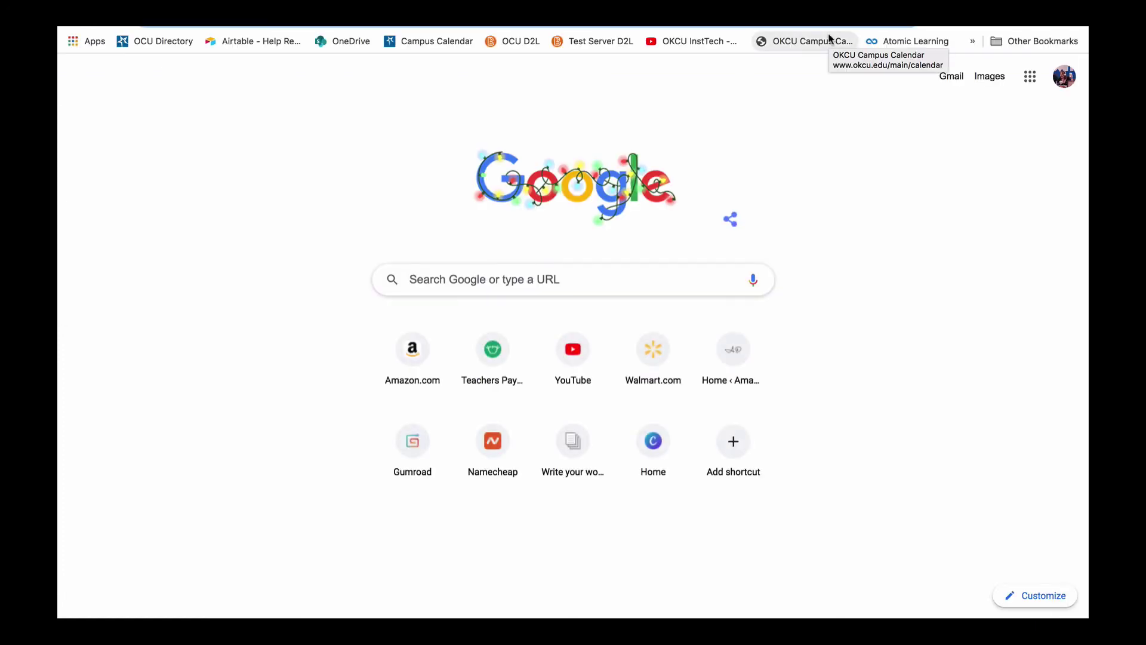
type("chrome")
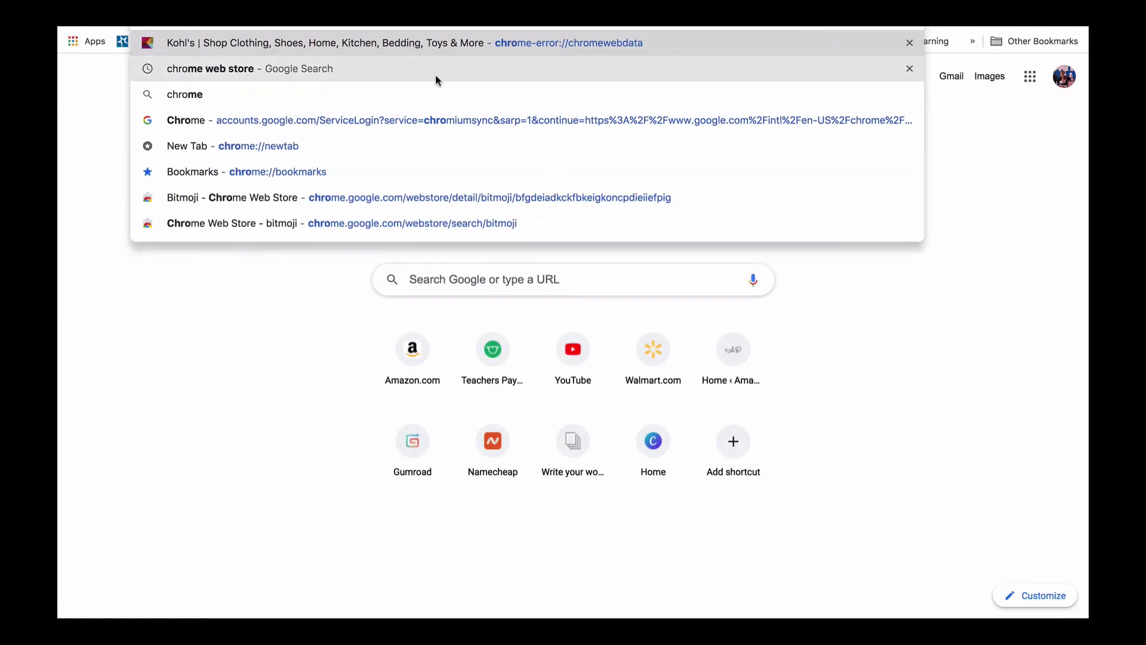
left_click(432, 77)
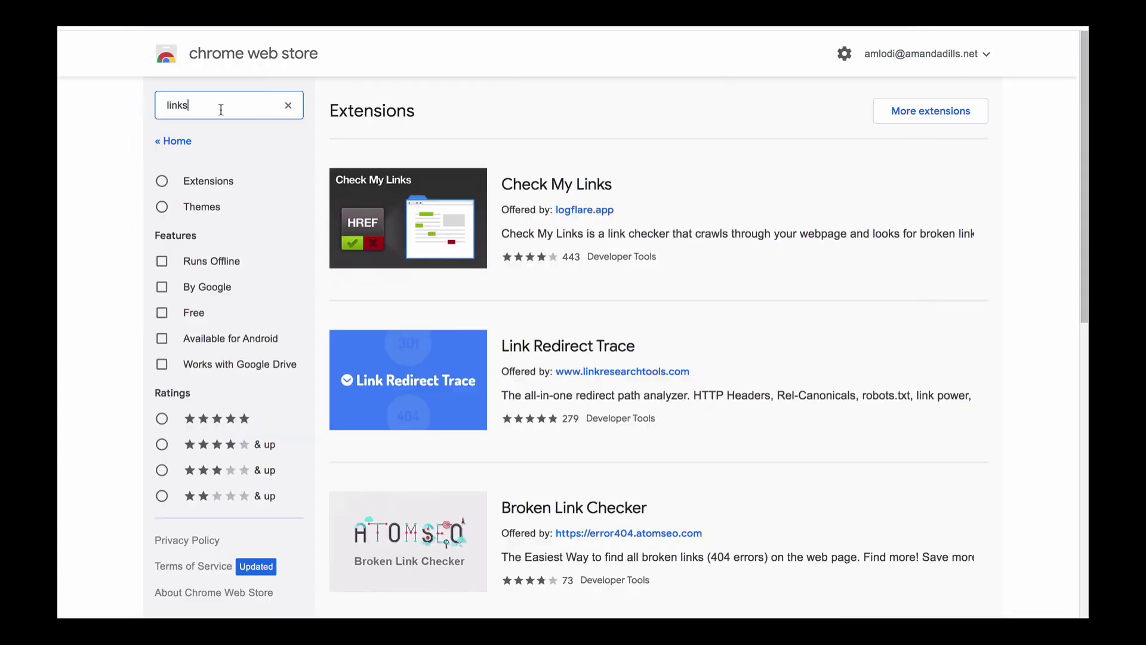
Step: Search the store for 'sir links a lot' and open the Sir Links-a-Lot extension page
double_click(220, 108)
type("sir links")
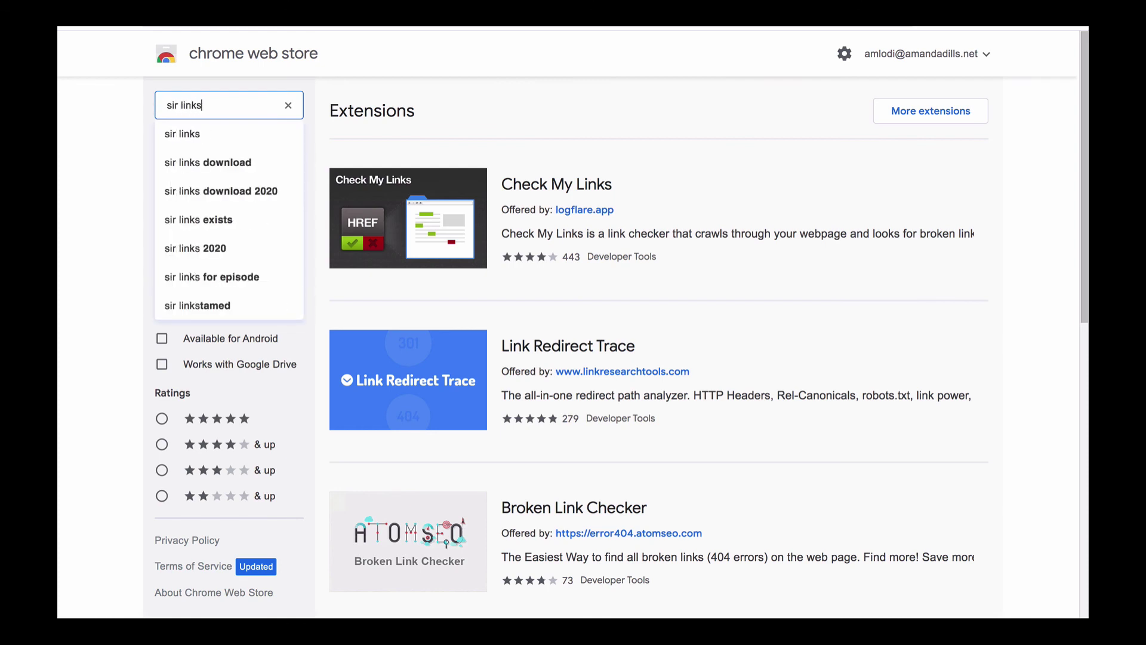
type(" a lot")
key("Return")
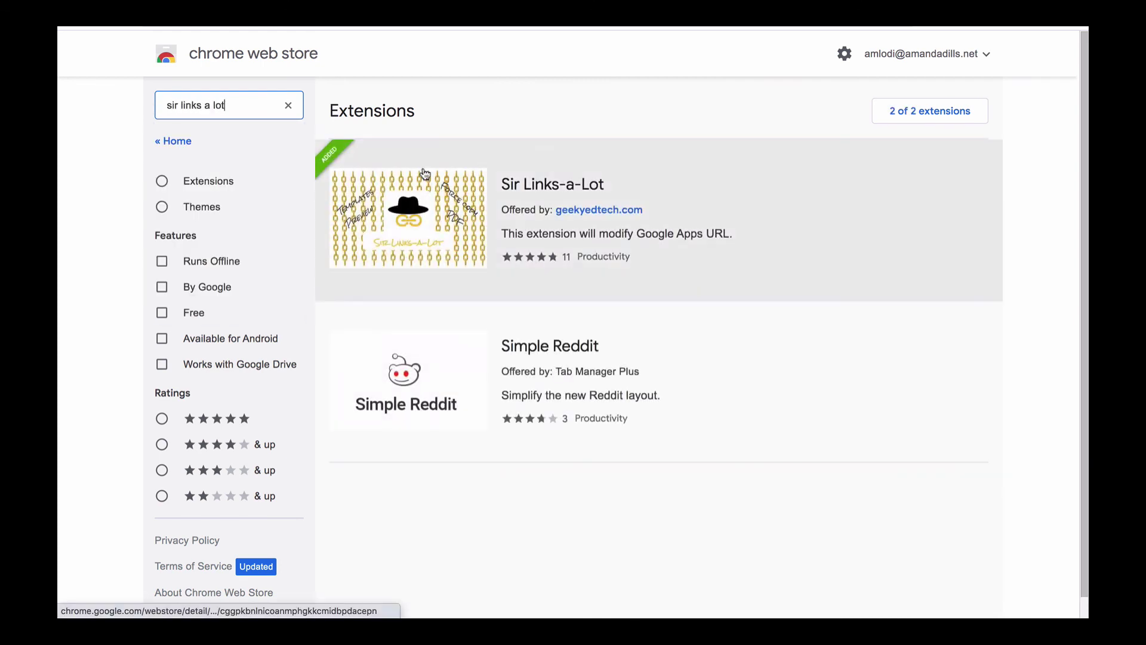
left_click(434, 209)
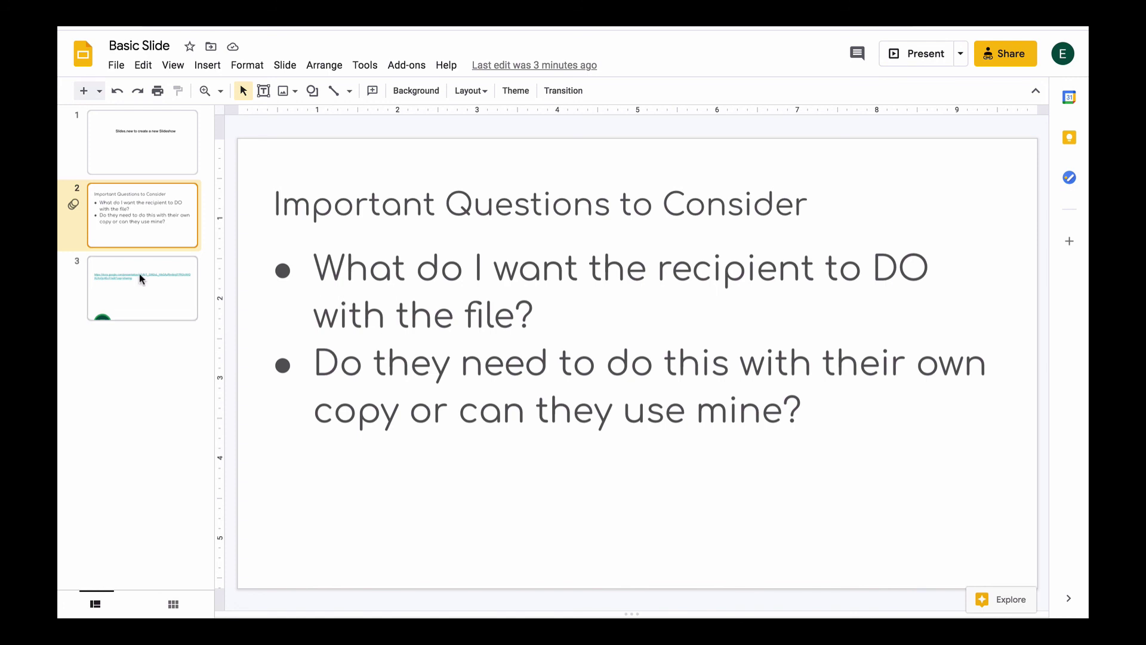
Step: Bring up slide 3 of Basic Slide, which holds the pasted edit?usp=sharing link
left_click(155, 299)
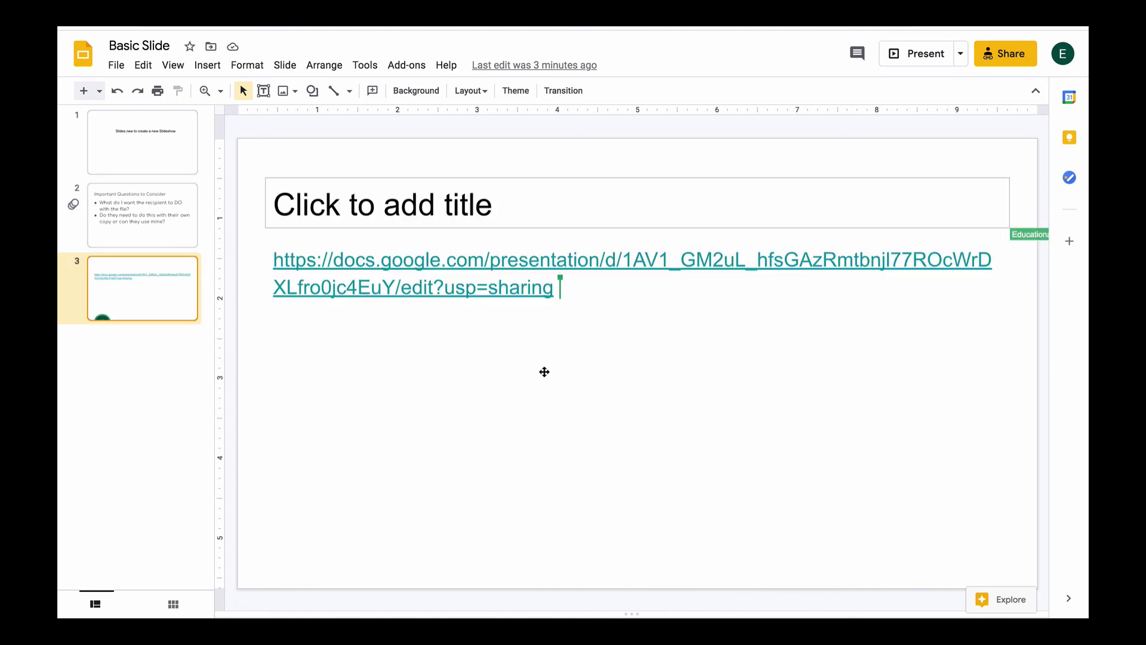